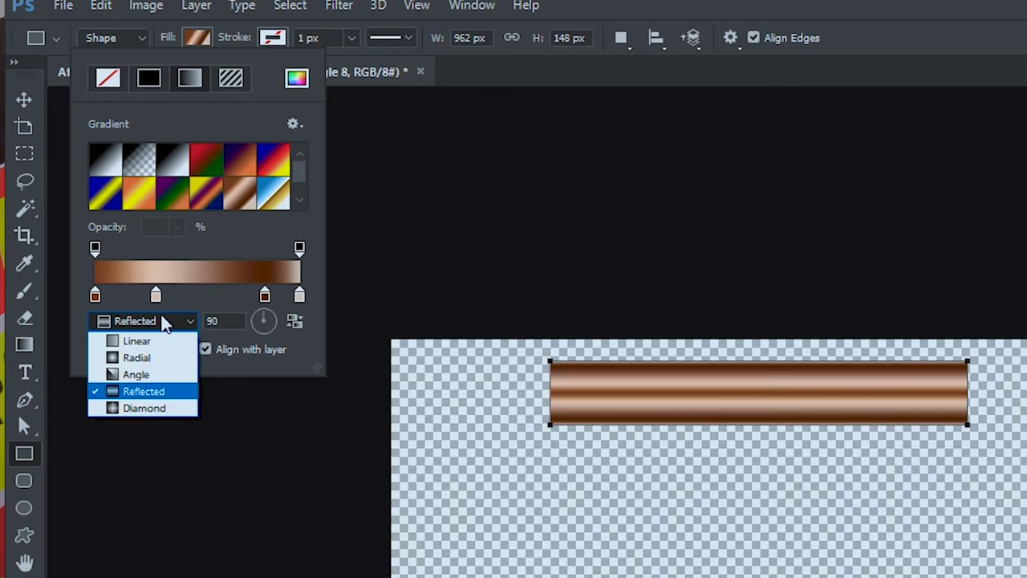
Change the rectangle's gradient fill style to Diamond and recolour the gradient's last colour stop to bright blue.
{"action": "left_click", "coordinate": [152, 406]}
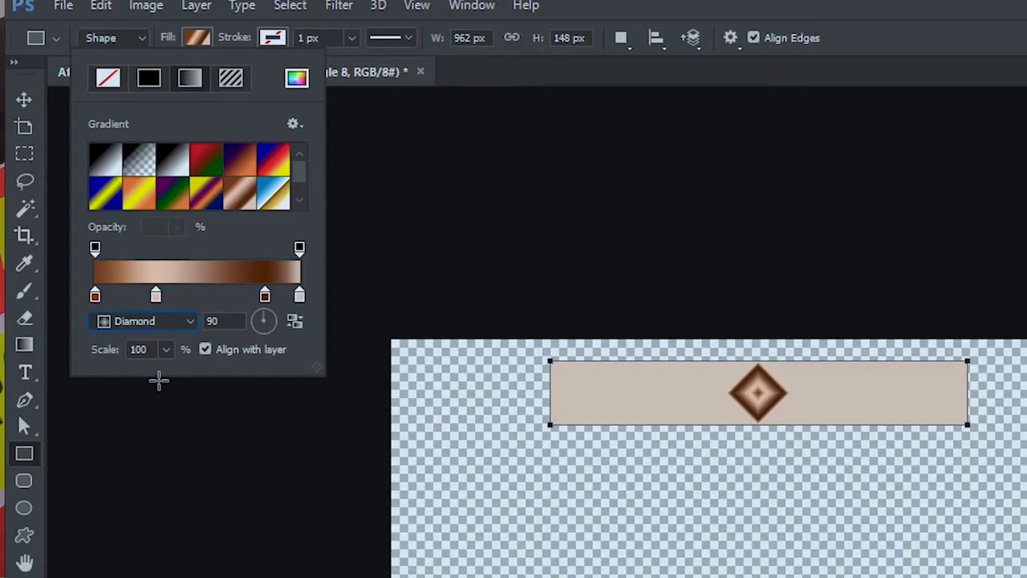
{"action": "double_click", "coordinate": [299, 296]}
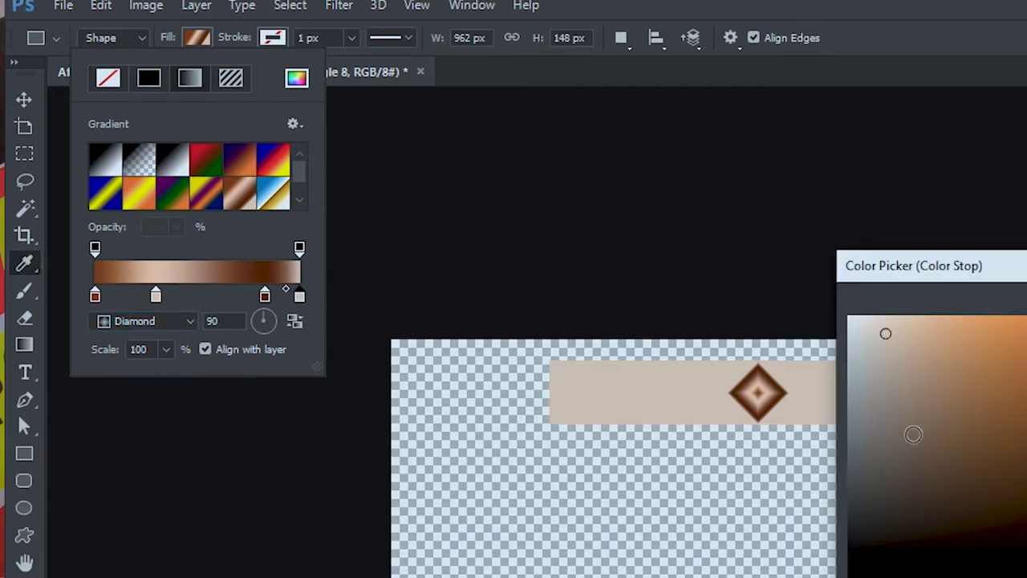
{"action": "left_click", "coordinate": [1026, 454]}
{"action": "left_click_drag", "start_coordinate": [1026, 385], "coordinate": [1026, 346]}
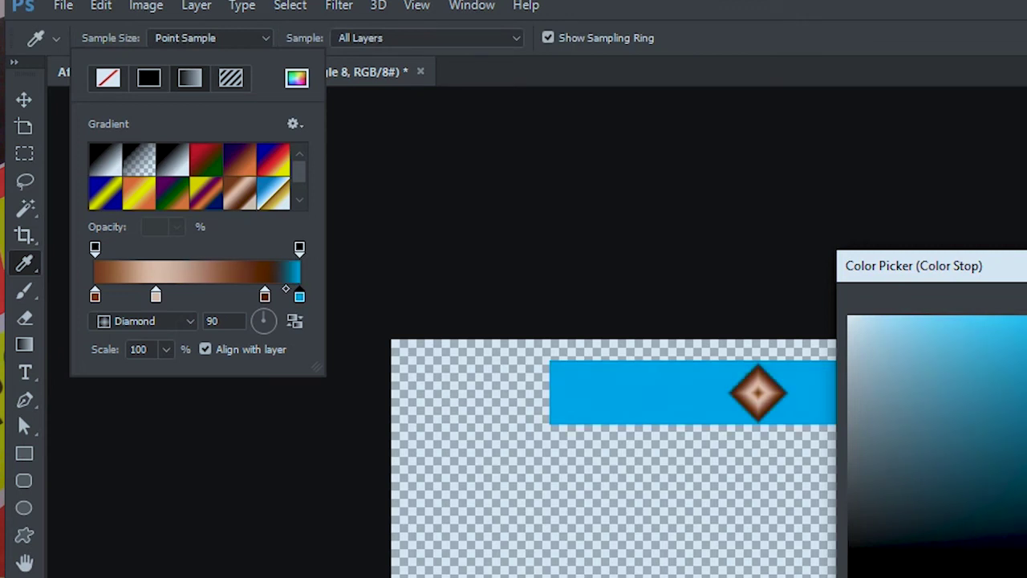
{"action": "key", "text": "Return"}
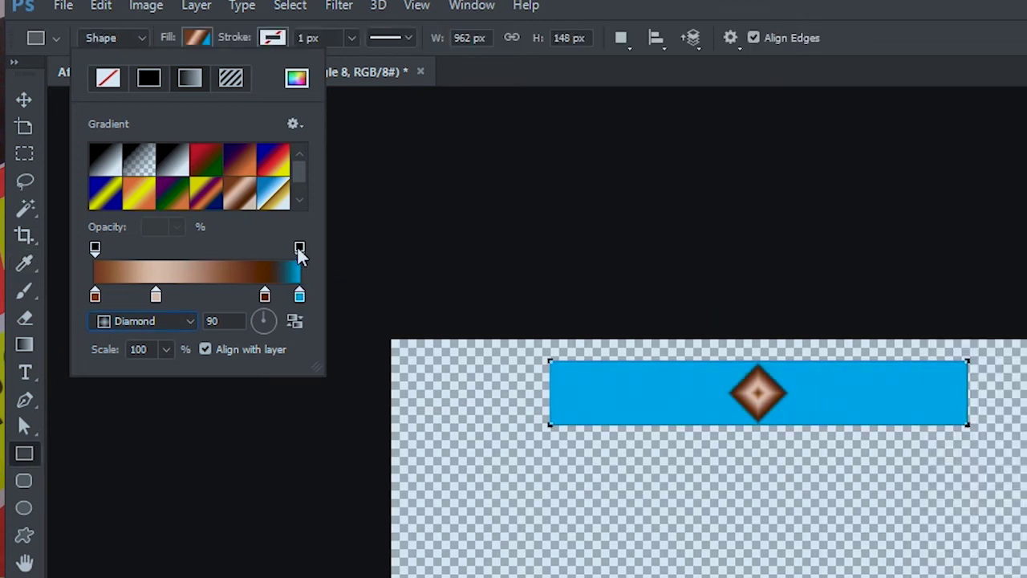
Lower the opacity of the gradient's end opacity stop so the blue part of the fill becomes semi-transparent.
{"action": "left_click", "coordinate": [299, 248]}
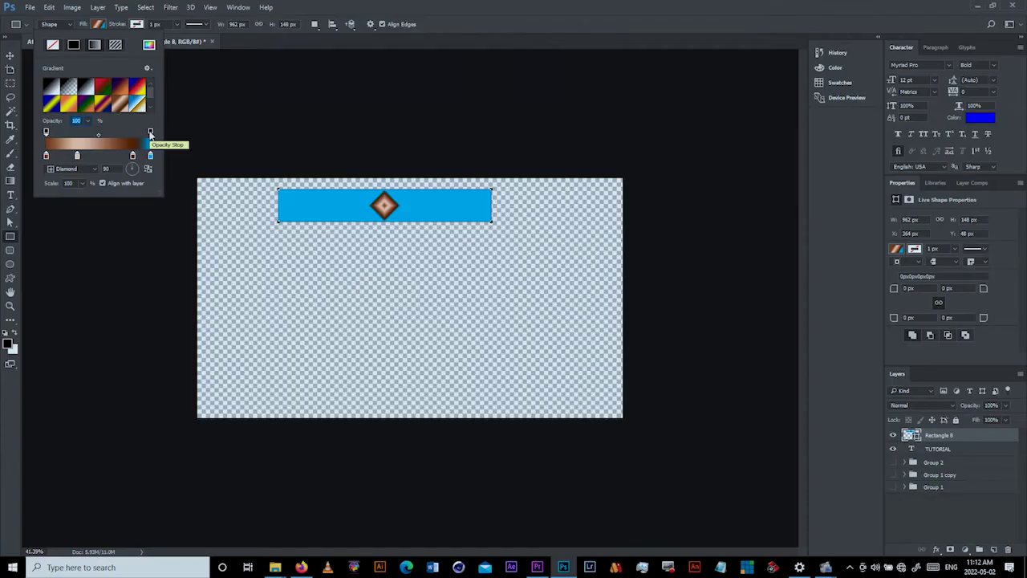
{"action": "key", "text": "Tab"}
{"action": "left_click", "coordinate": [150, 132]}
{"action": "left_click", "coordinate": [89, 122]}
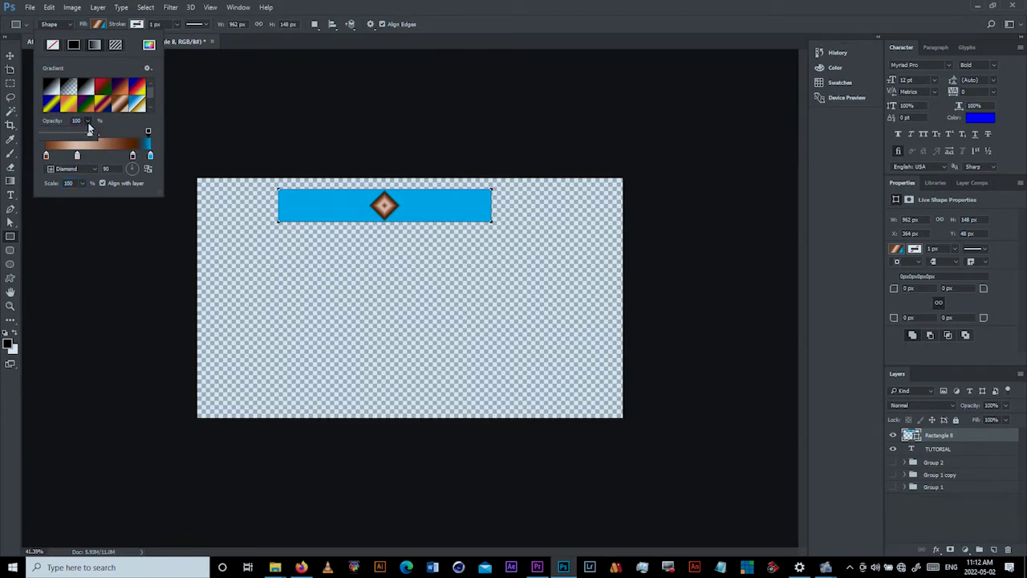
{"action": "mouse_move", "coordinate": [89, 135]}
{"action": "left_mouse_down"}
{"action": "mouse_move", "coordinate": [60, 146]}
{"action": "mouse_move", "coordinate": [97, 151]}
{"action": "mouse_move", "coordinate": [55, 151]}
{"action": "mouse_move", "coordinate": [96, 151]}
{"action": "left_mouse_up"}
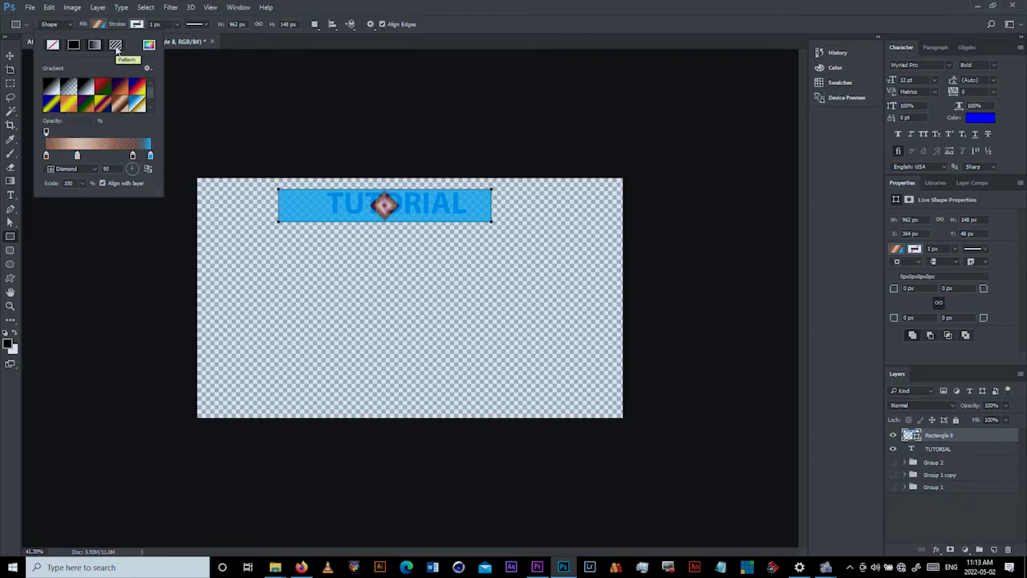
Switch the rectangle's fill to a pattern and try several swatches, ending on the grey one with dark vertical streaks.
{"action": "left_click", "coordinate": [116, 46]}
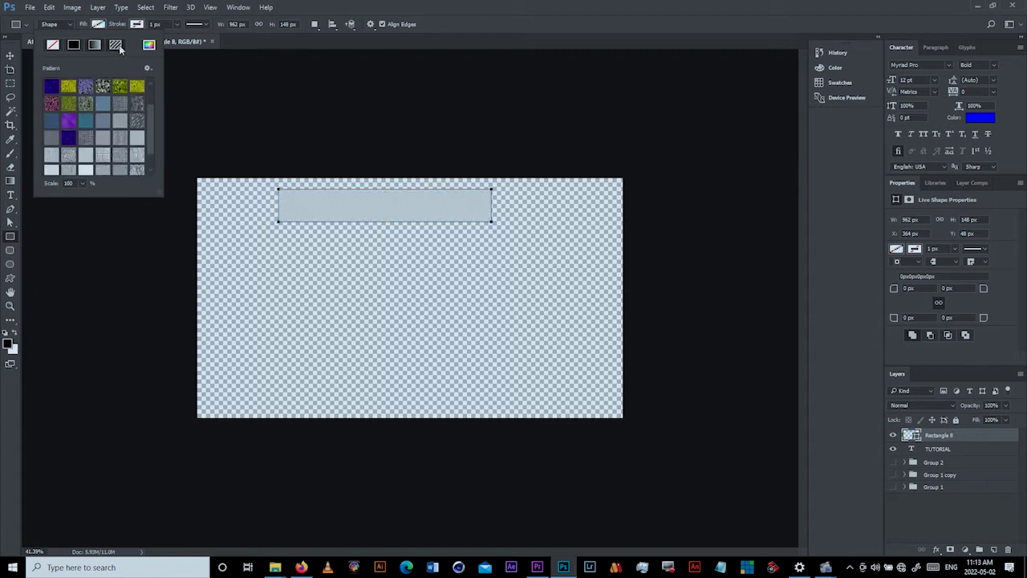
{"action": "left_click", "coordinate": [120, 86]}
{"action": "left_click", "coordinate": [141, 122]}
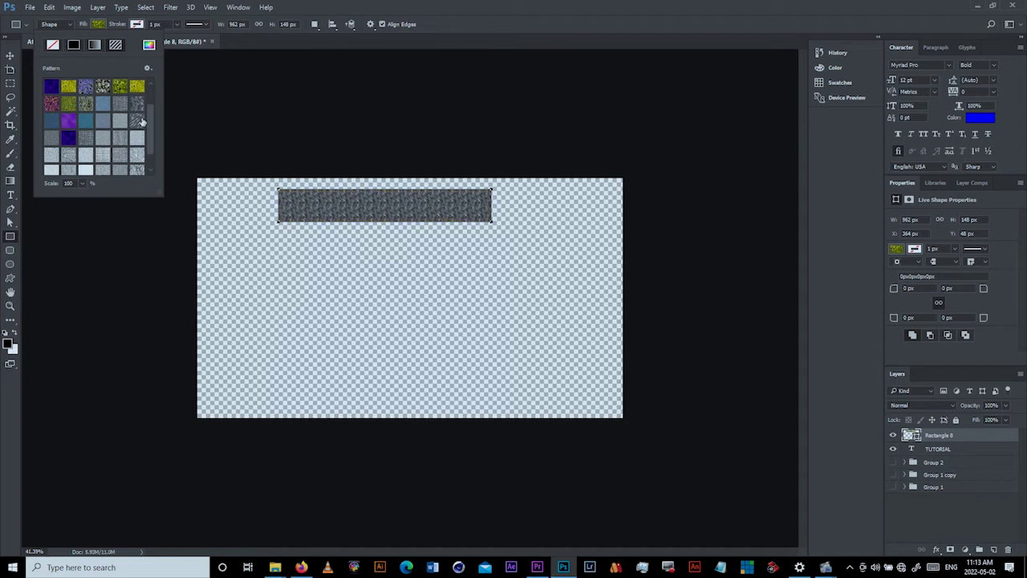
{"action": "left_click", "coordinate": [140, 122]}
{"action": "left_click", "coordinate": [123, 140]}
{"action": "left_click", "coordinate": [122, 159]}
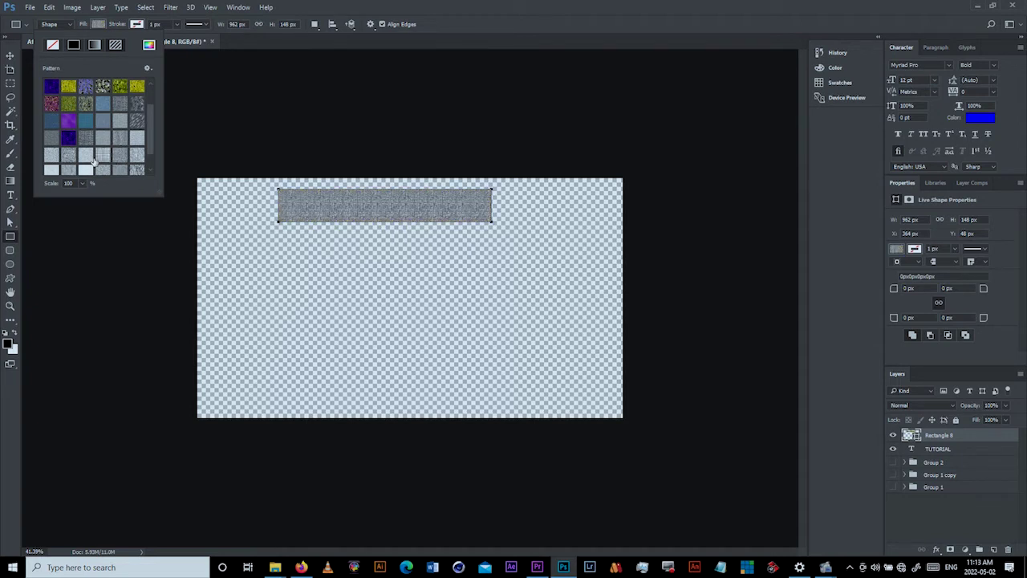
{"action": "left_click", "coordinate": [88, 160]}
{"action": "scroll", "coordinate": [68, 163], "scroll_direction": "down", "scroll_amount": 1}
{"action": "left_click", "coordinate": [68, 151]}
{"action": "left_click", "coordinate": [85, 149]}
{"action": "left_click", "coordinate": [137, 132]}
{"action": "left_click", "coordinate": [142, 149]}
{"action": "left_click", "coordinate": [138, 143]}
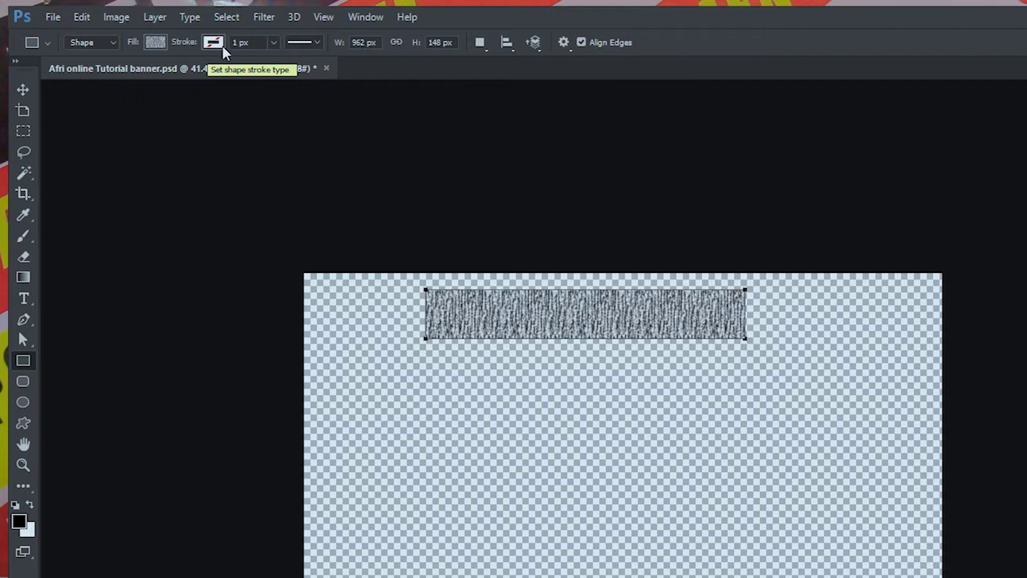
Give the rectangle a solid black stroke.
{"action": "left_click", "coordinate": [213, 43]}
{"action": "left_click", "coordinate": [209, 160]}
{"action": "left_click", "coordinate": [239, 173]}
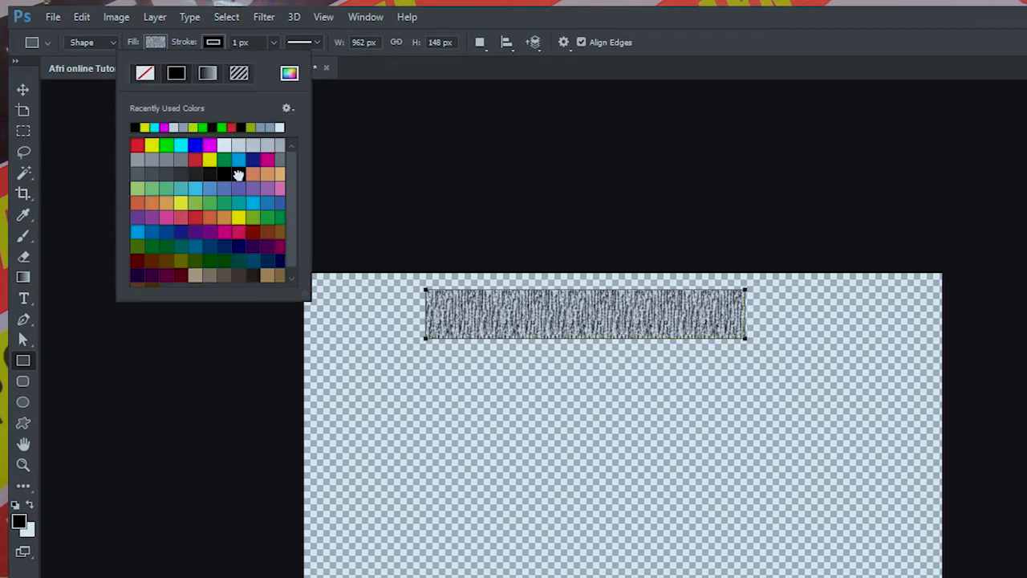
Replace the rectangle's pattern fill with solid yellow from the recently used colours.
{"action": "left_click", "coordinate": [155, 44]}
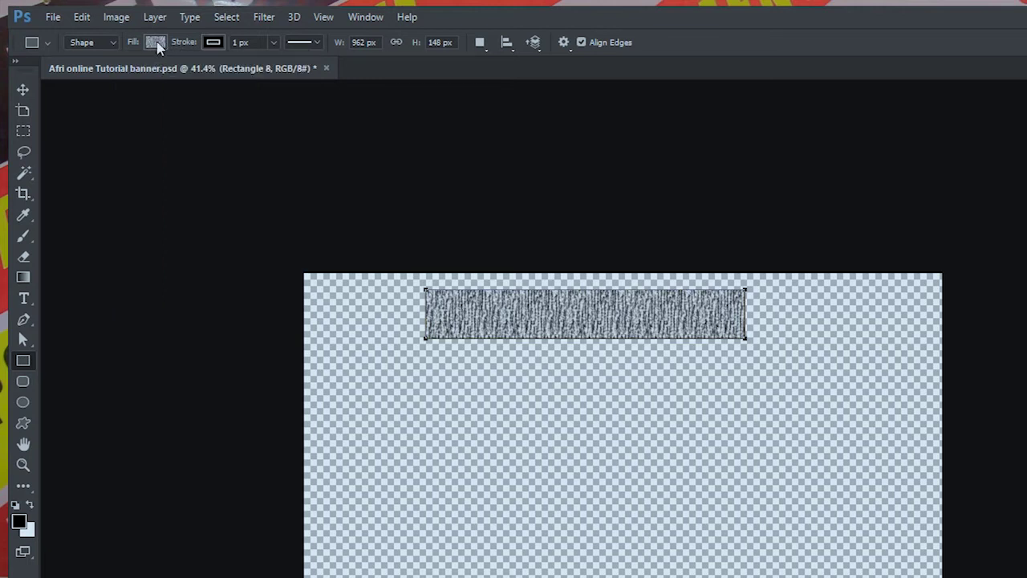
{"action": "left_click", "coordinate": [156, 45]}
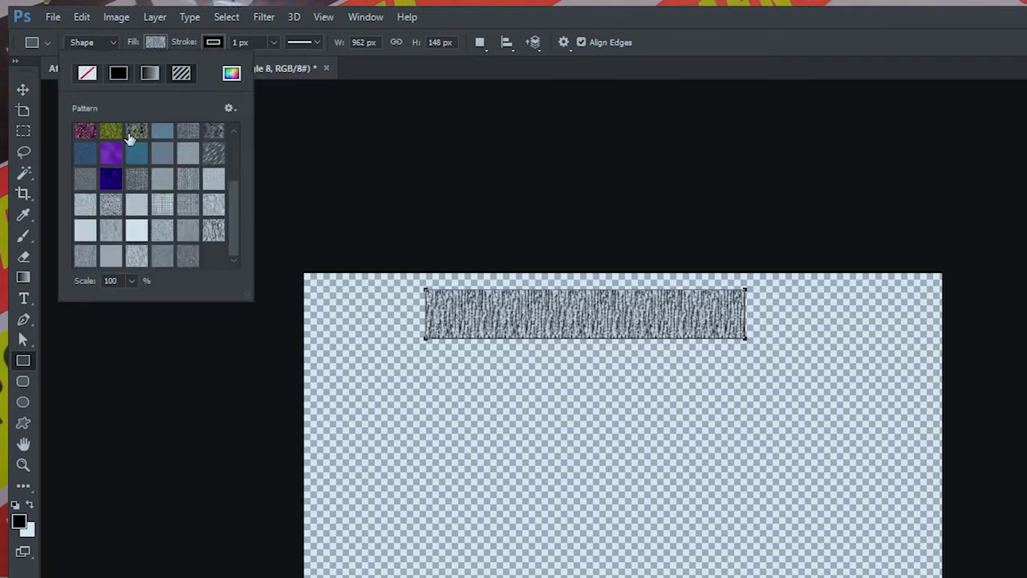
{"action": "left_click", "coordinate": [118, 73]}
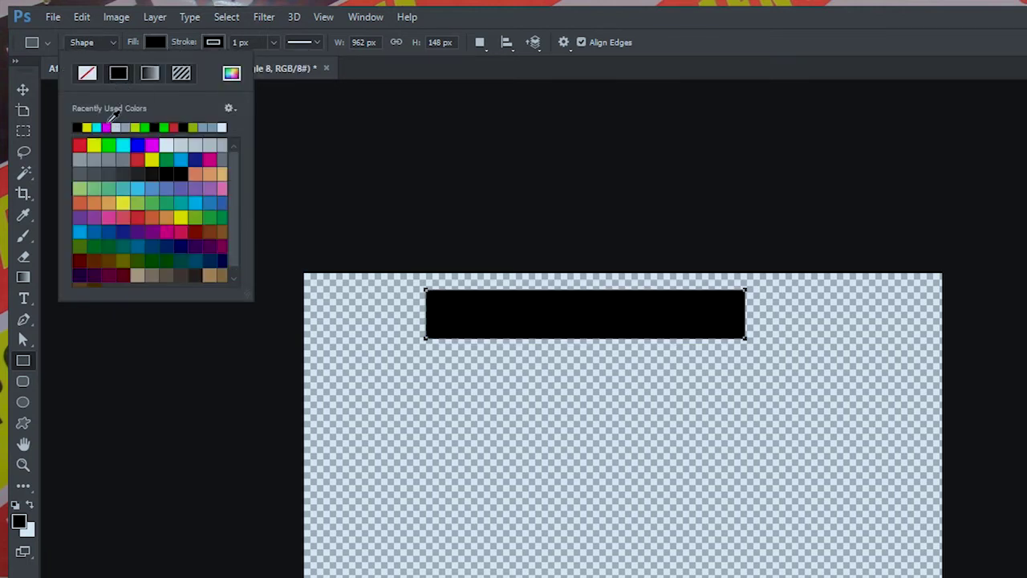
{"action": "left_click", "coordinate": [88, 127]}
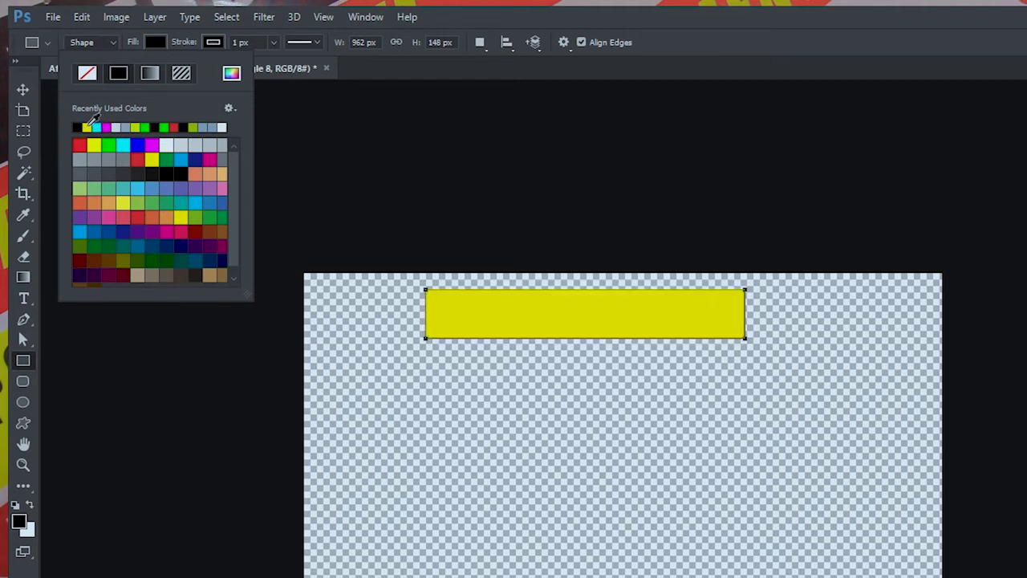
{"action": "left_click", "coordinate": [212, 45]}
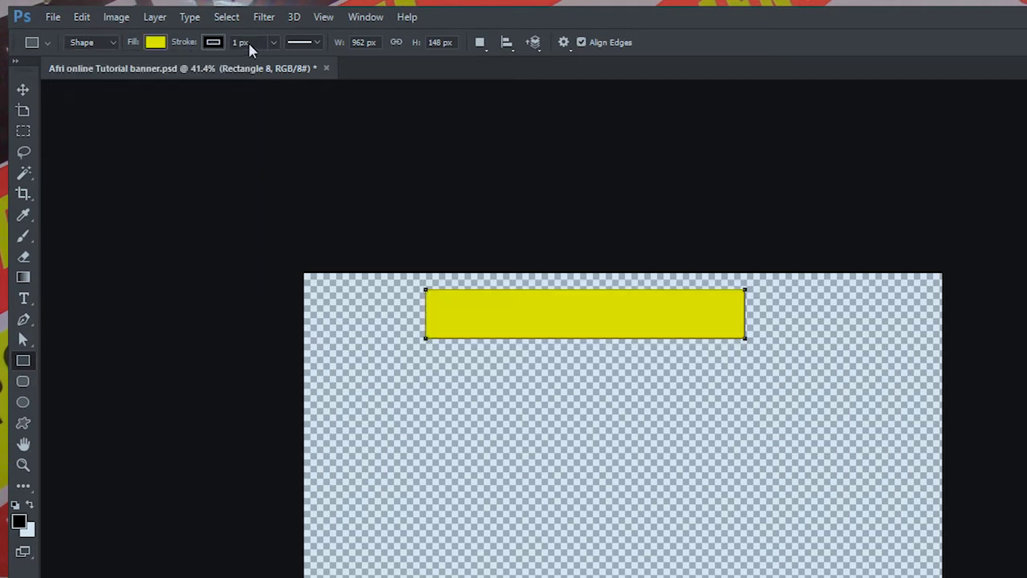
Move the yellow rectangle straight down to just below the TUTORIAL text.
{"action": "left_click", "coordinate": [214, 44]}
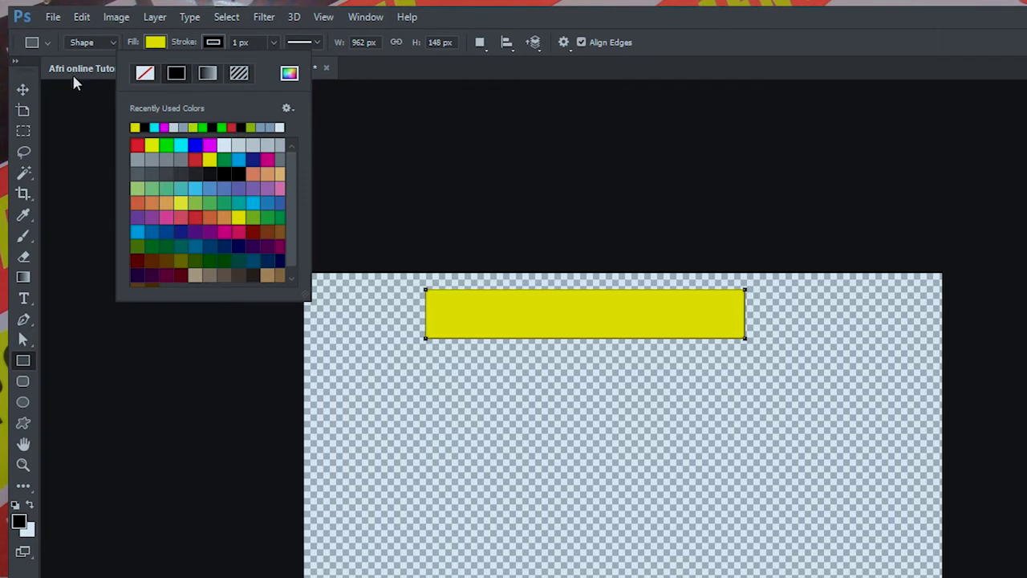
{"action": "left_click", "coordinate": [22, 90]}
{"action": "mouse_move", "coordinate": [587, 332]}
{"action": "left_mouse_down"}
{"action": "mouse_move", "coordinate": [619, 332]}
{"action": "mouse_move", "coordinate": [676, 356]}
{"action": "left_mouse_up"}
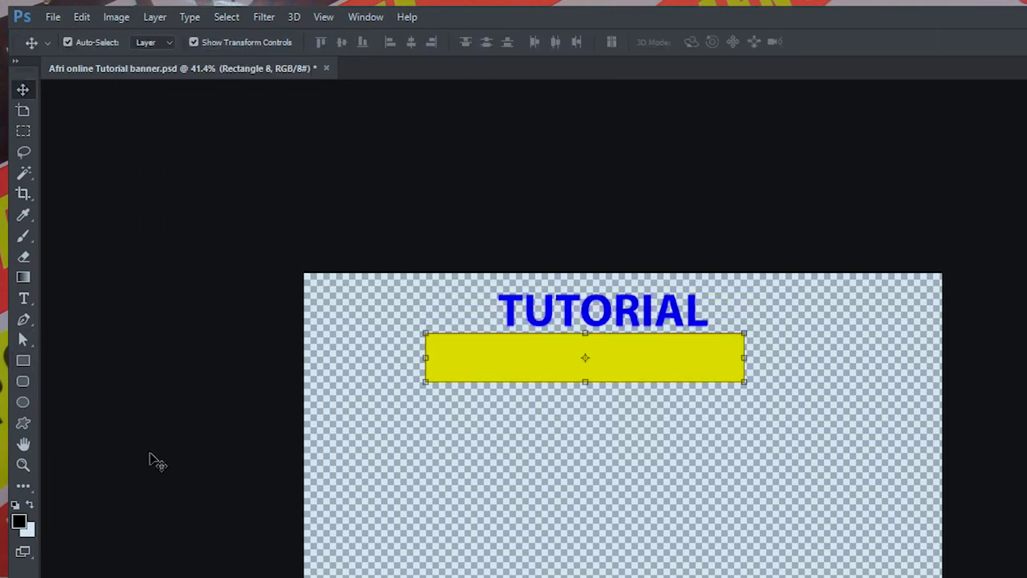
Thicken the rectangle's stroke to 33.28 px and enlarge the rectangle to about 1073 by 210 px.
{"action": "left_click", "coordinate": [22, 361]}
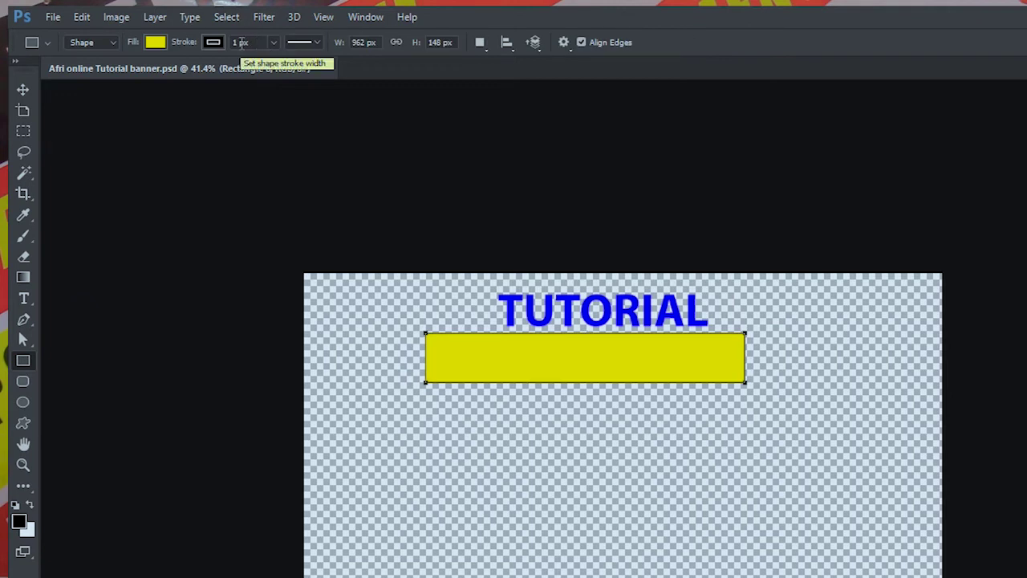
{"action": "left_click", "coordinate": [274, 43]}
{"action": "left_click_drag", "start_coordinate": [275, 62], "coordinate": [314, 63]}
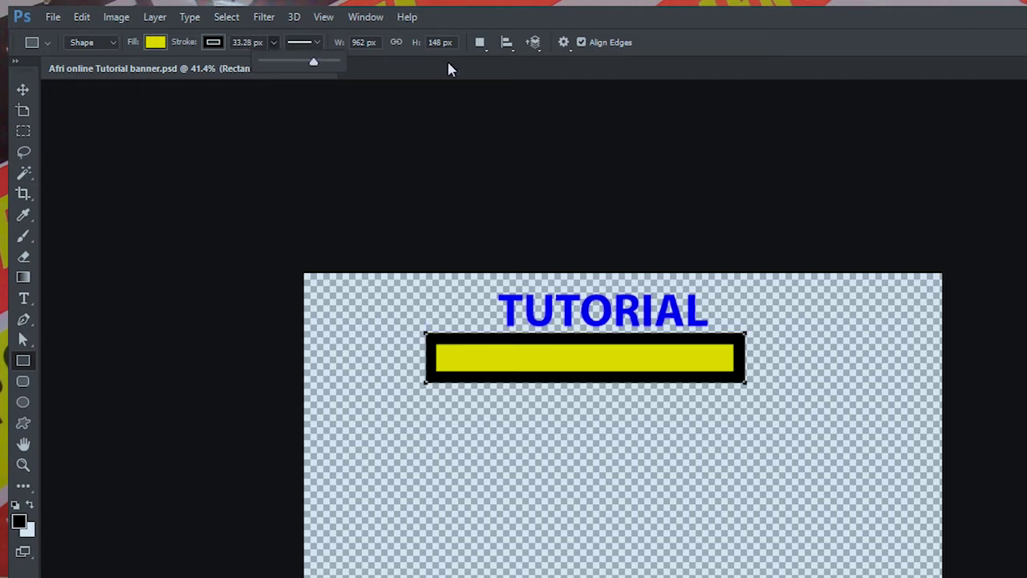
{"action": "left_click", "coordinate": [418, 71]}
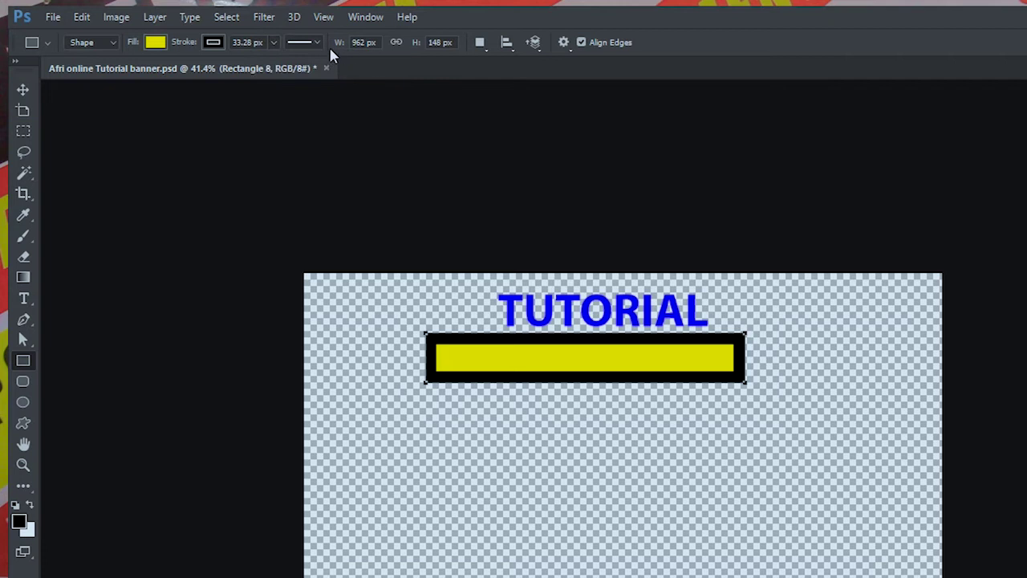
{"action": "left_click_drag", "start_coordinate": [338, 45], "coordinate": [440, 46]}
{"action": "left_click_drag", "start_coordinate": [337, 46], "coordinate": [410, 48]}
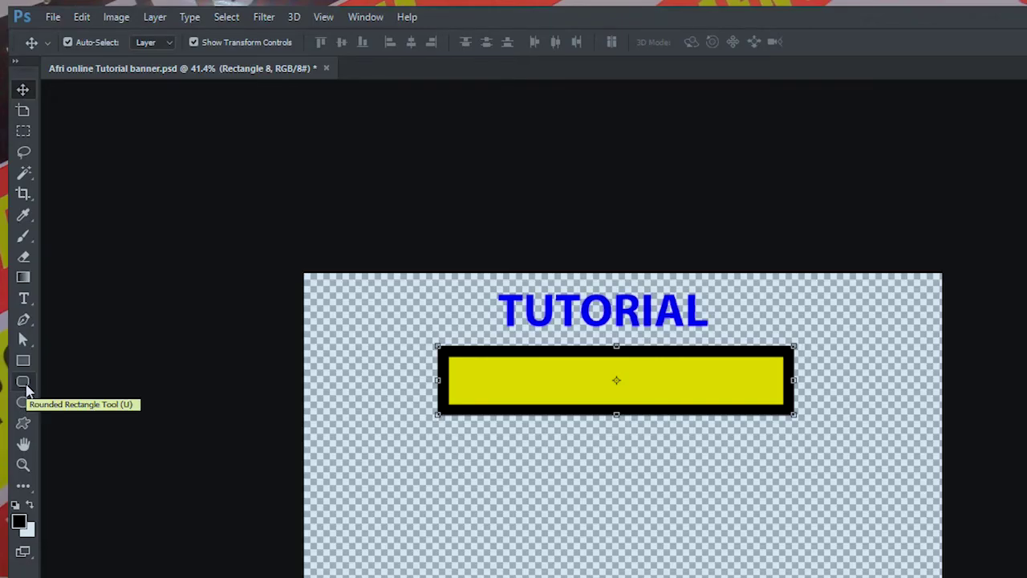
Draw a rounded rectangle about 426 by 213 px and an ellipse about 281 by 230 px below the yellow bar.
{"action": "left_click", "coordinate": [24, 382]}
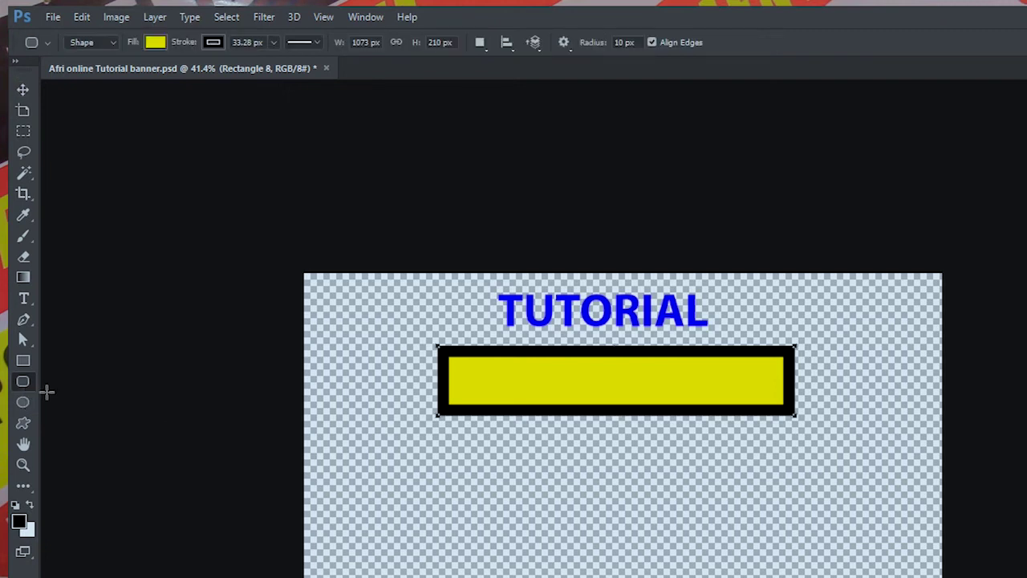
{"action": "left_click_drag", "start_coordinate": [639, 487], "coordinate": [781, 561]}
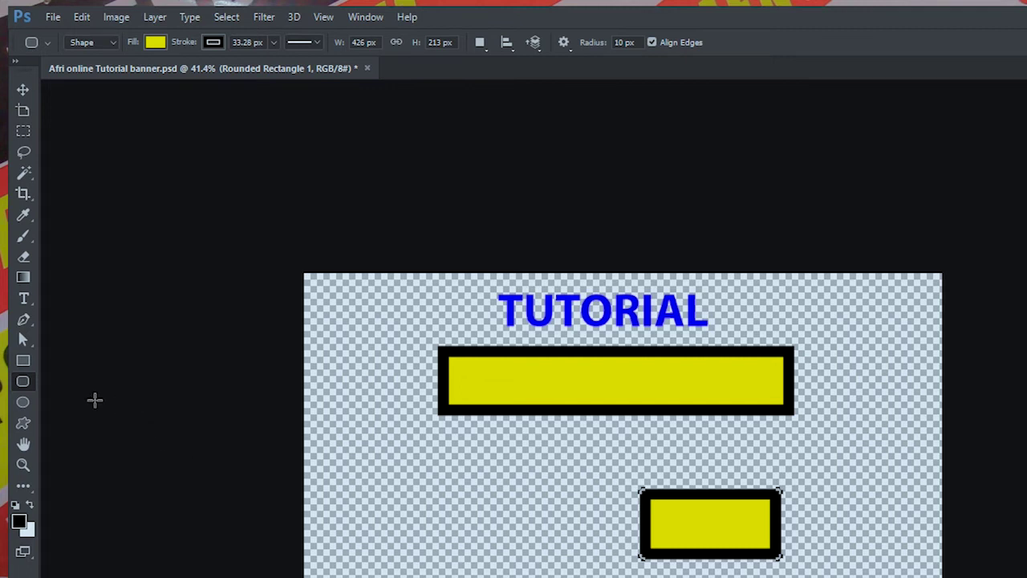
{"action": "left_click", "coordinate": [24, 402]}
{"action": "left_click_drag", "start_coordinate": [401, 486], "coordinate": [492, 560]}
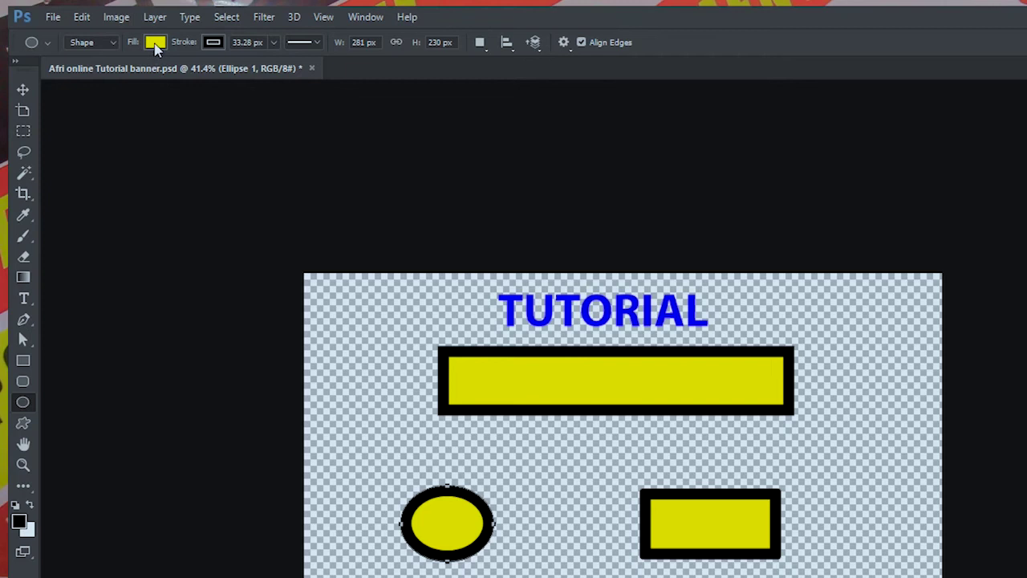
Change the ellipse's fill to solid black.
{"action": "left_click", "coordinate": [155, 42]}
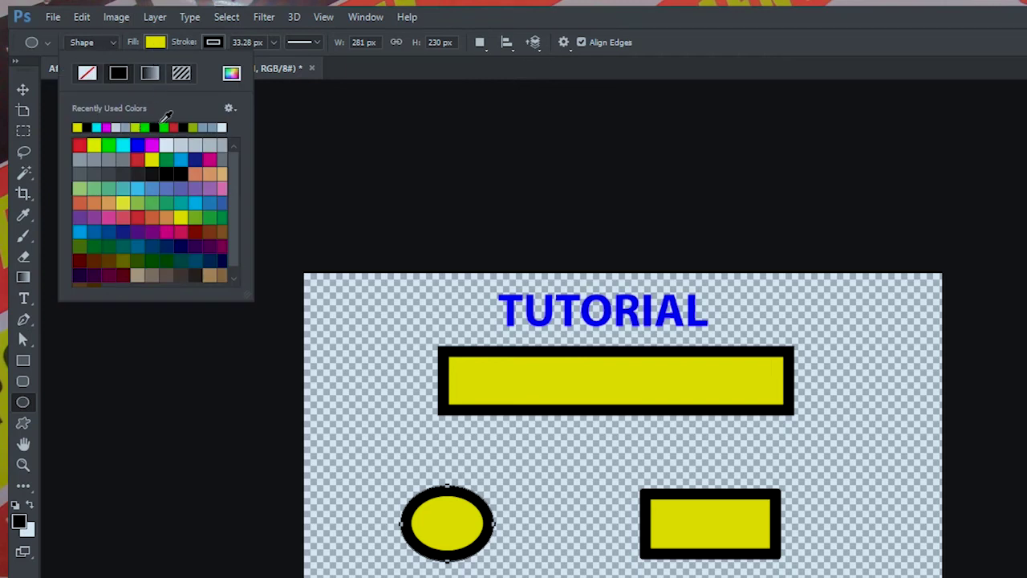
{"action": "left_click", "coordinate": [155, 126]}
{"action": "left_click", "coordinate": [213, 43]}
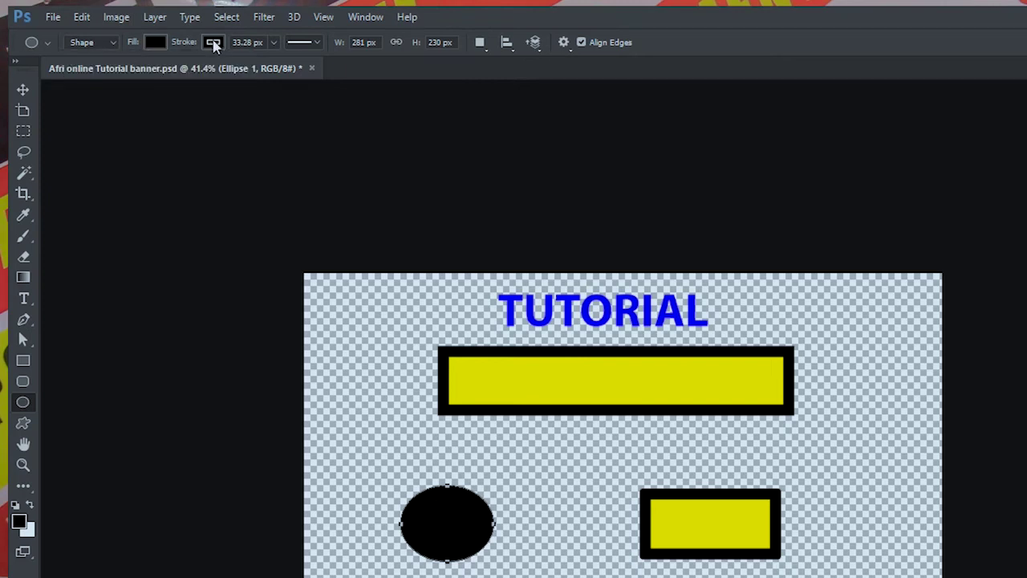
{"action": "left_click", "coordinate": [213, 44]}
{"action": "left_click", "coordinate": [214, 44]}
{"action": "left_click", "coordinate": [214, 45]}
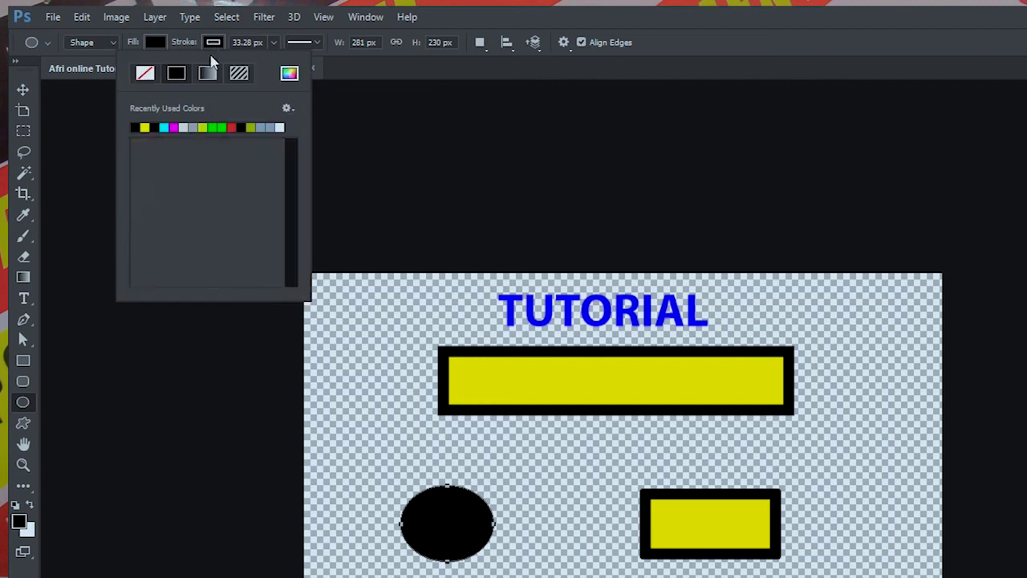
{"action": "left_click", "coordinate": [495, 320]}
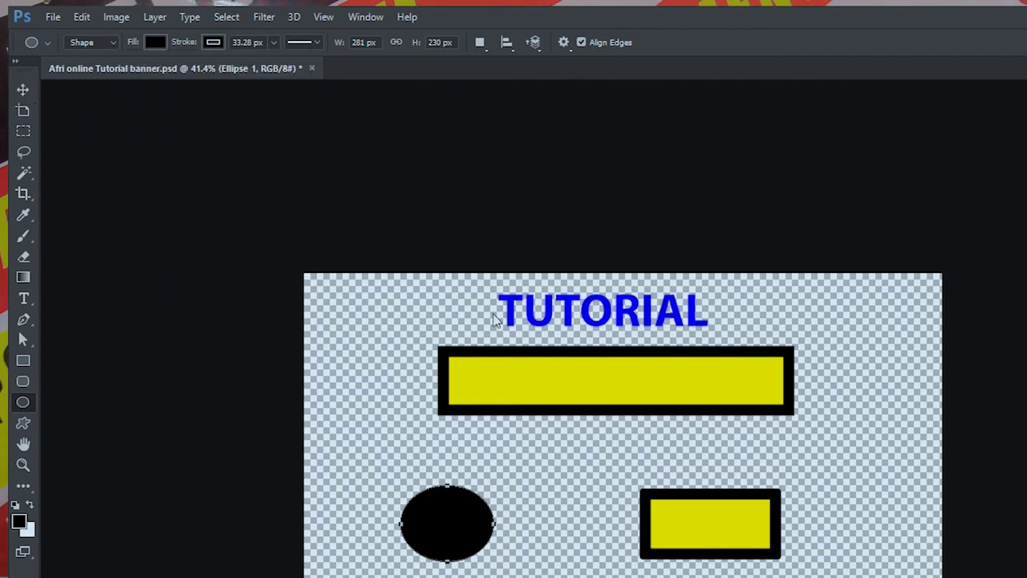
Shift the ellipse slightly to the left and change its stroke colour to bright green.
{"action": "key", "text": "v"}
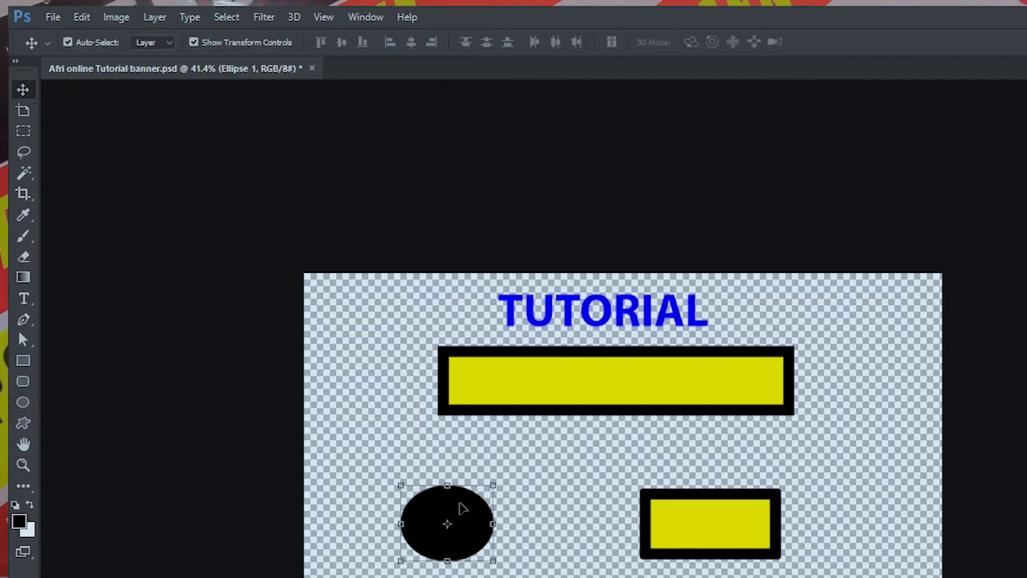
{"action": "left_click_drag", "start_coordinate": [453, 507], "coordinate": [444, 507]}
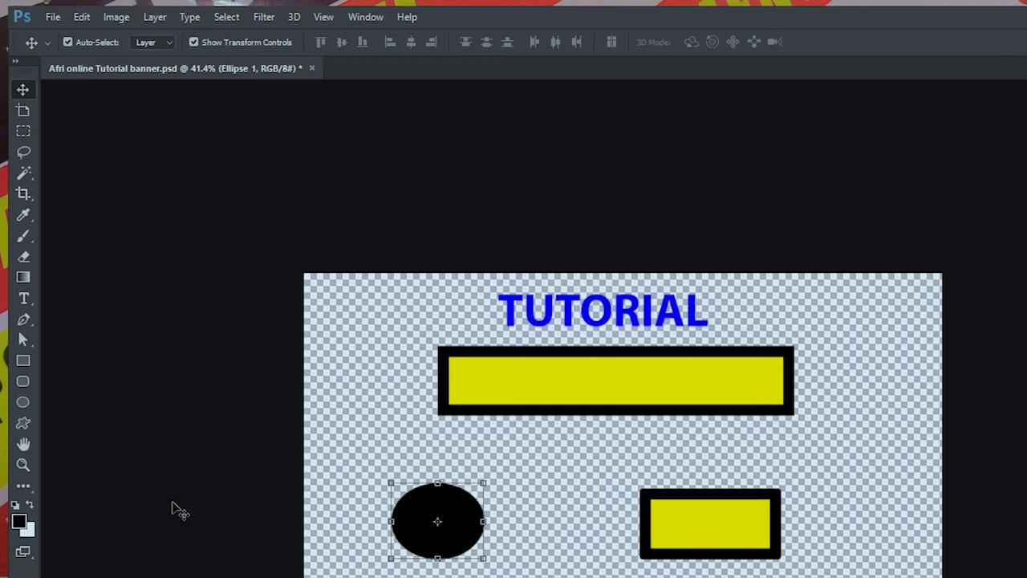
{"action": "left_click", "coordinate": [22, 402]}
{"action": "left_click", "coordinate": [213, 42]}
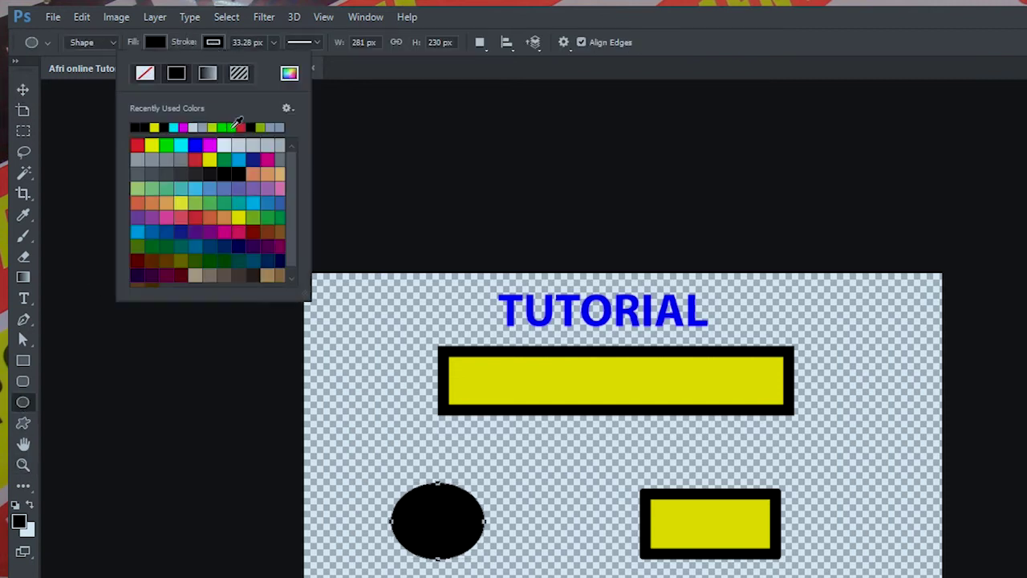
{"action": "left_click", "coordinate": [231, 127]}
{"action": "key", "text": "Return"}
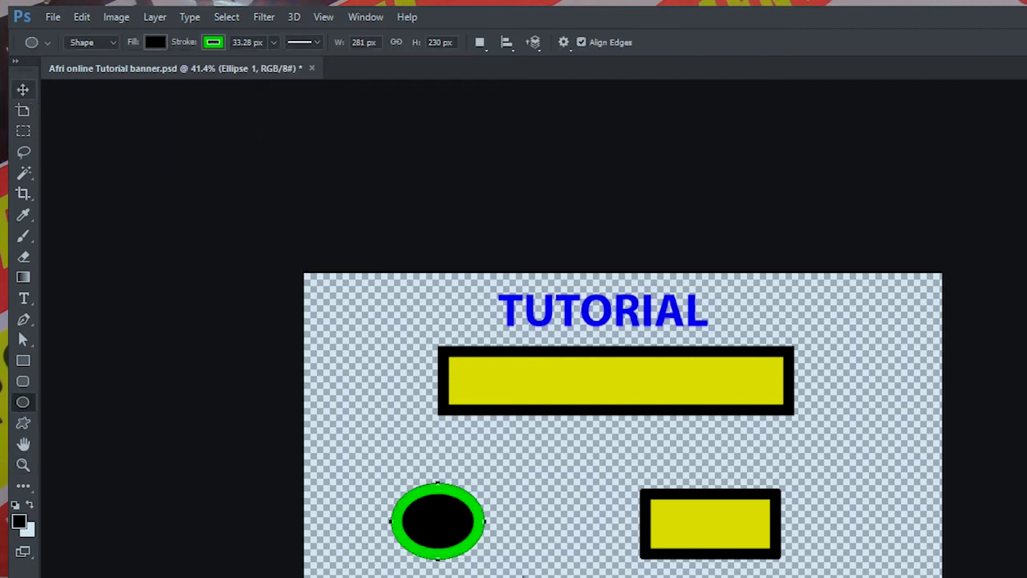
Move the green-outlined ellipse slightly up and to the left with Free Transform and apply the transformation.
{"action": "key", "text": "ctrl+t"}
{"action": "left_click_drag", "start_coordinate": [426, 486], "coordinate": [415, 466]}
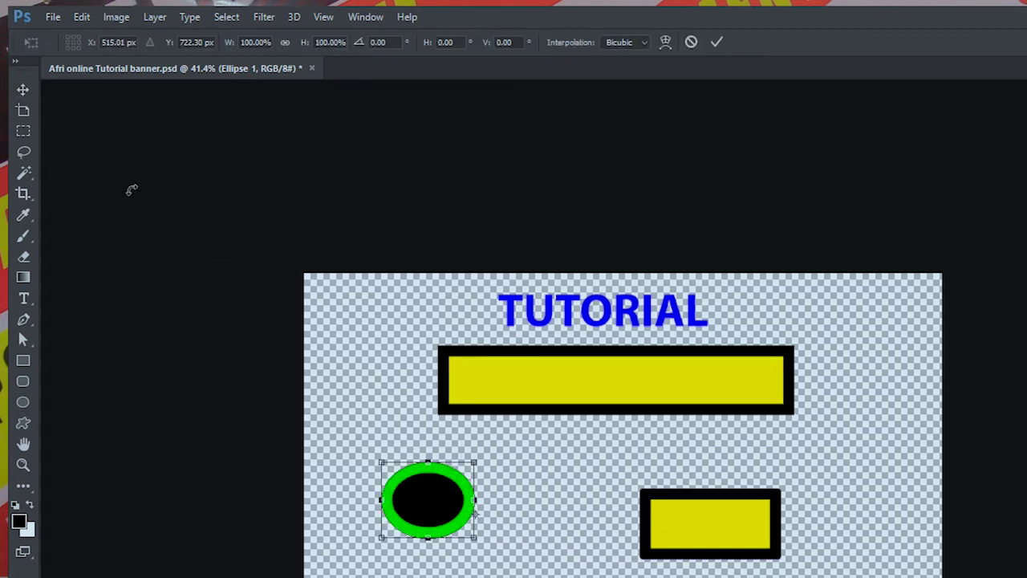
{"action": "left_click", "coordinate": [717, 42]}
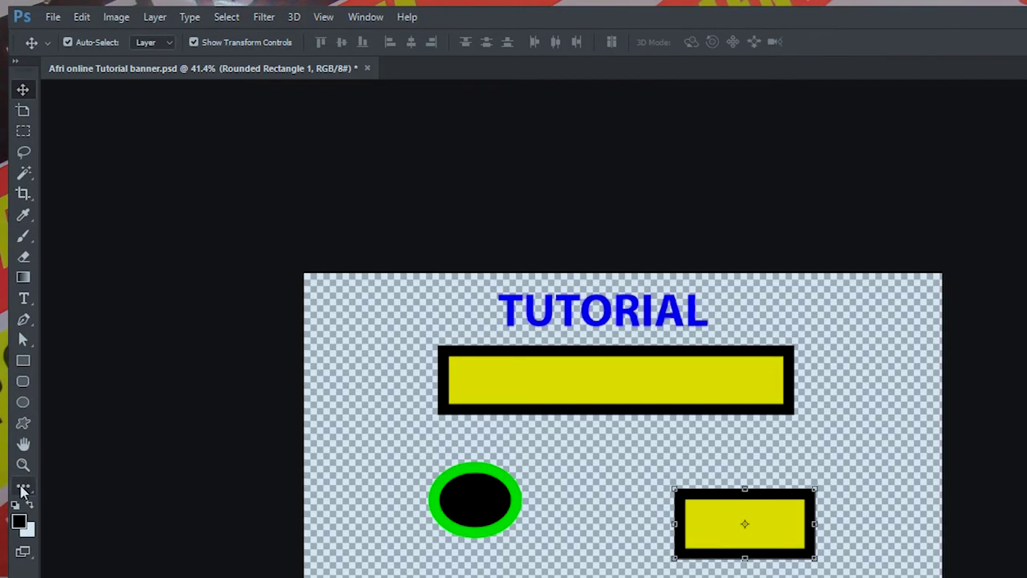
Draw a curved crescent-like custom shape about 129 by 266 px near the canvas's right edge, beside the long yellow bar.
{"action": "left_click", "coordinate": [23, 424]}
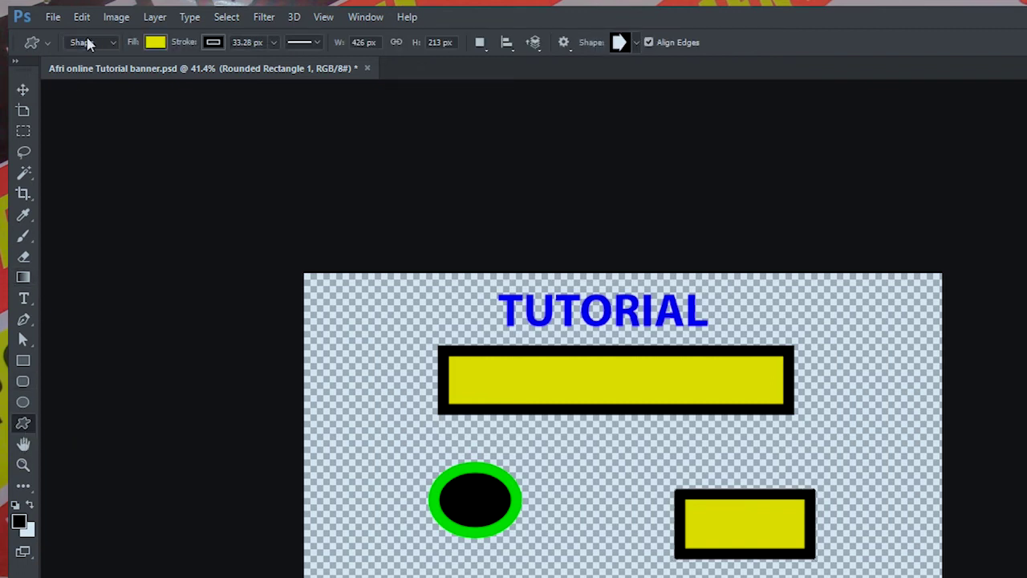
{"action": "left_click", "coordinate": [632, 44]}
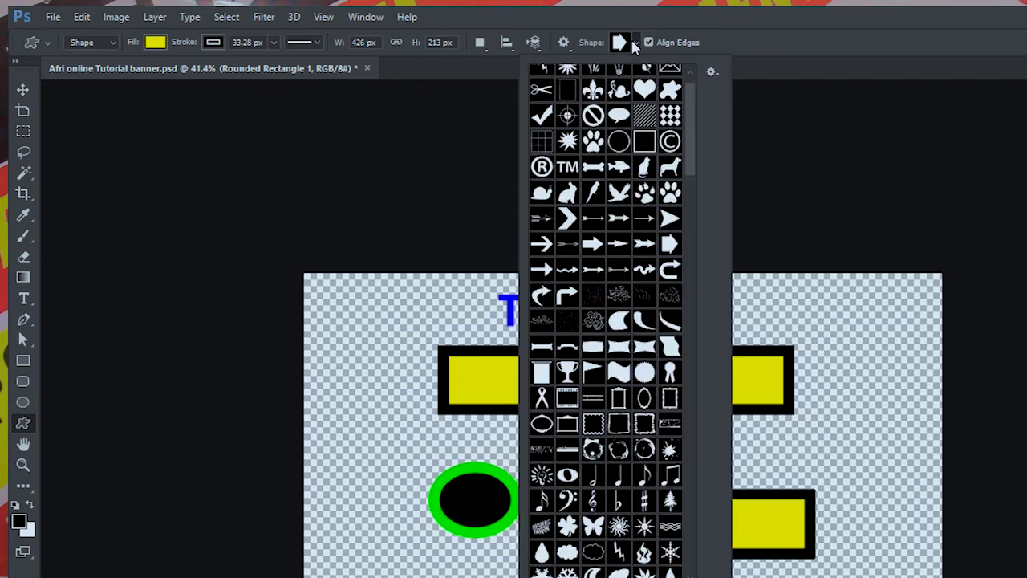
{"action": "left_click", "coordinate": [622, 324]}
{"action": "left_click", "coordinate": [871, 359]}
{"action": "left_click_drag", "start_coordinate": [871, 361], "coordinate": [914, 453]}
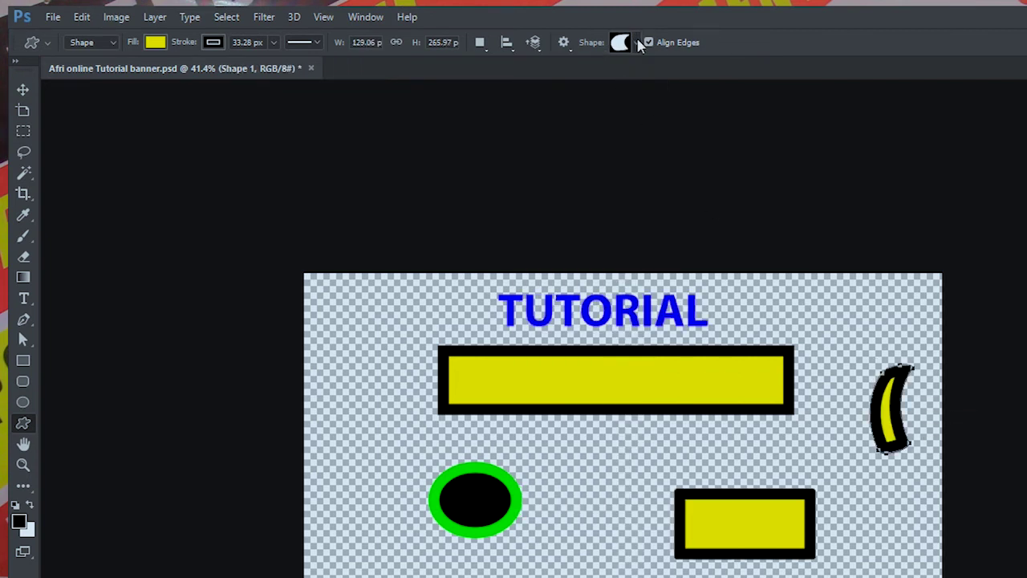
Draw a heart custom shape about 245 by 300 px in the canvas's upper-right area, above the curved shape.
{"action": "left_click", "coordinate": [630, 43]}
{"action": "left_click", "coordinate": [645, 89]}
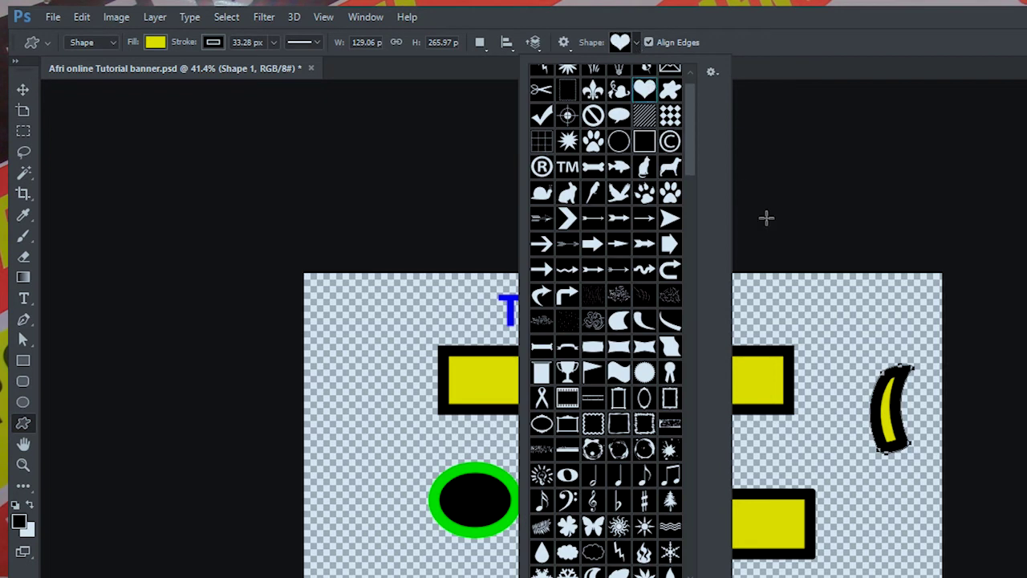
{"action": "left_click", "coordinate": [801, 289]}
{"action": "left_click_drag", "start_coordinate": [801, 289], "coordinate": [885, 388]}
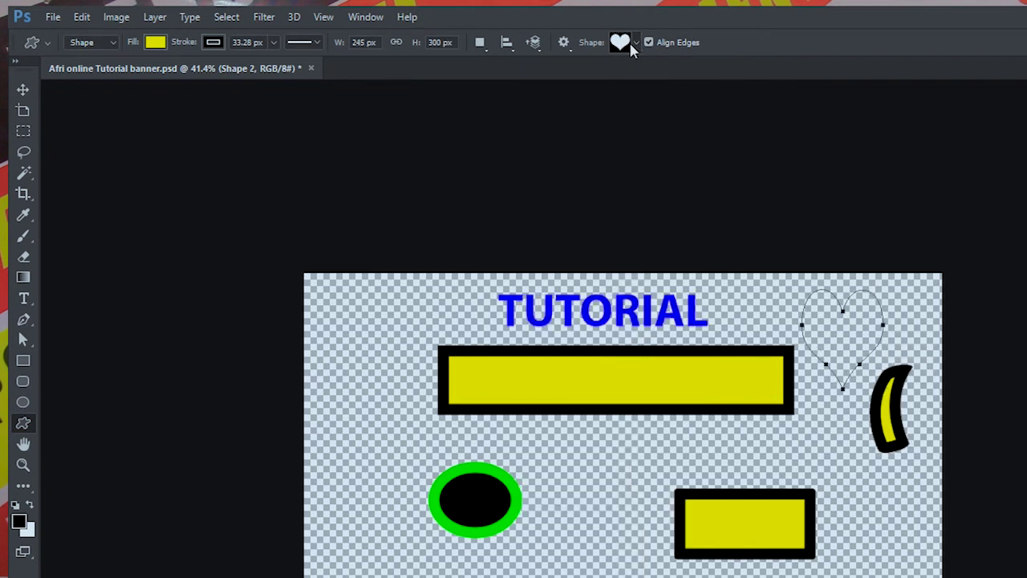
Draw a copyright symbol custom shape about 192 by 129 px in the canvas's upper-left area, beside the TUTORIAL text.
{"action": "left_click", "coordinate": [636, 45]}
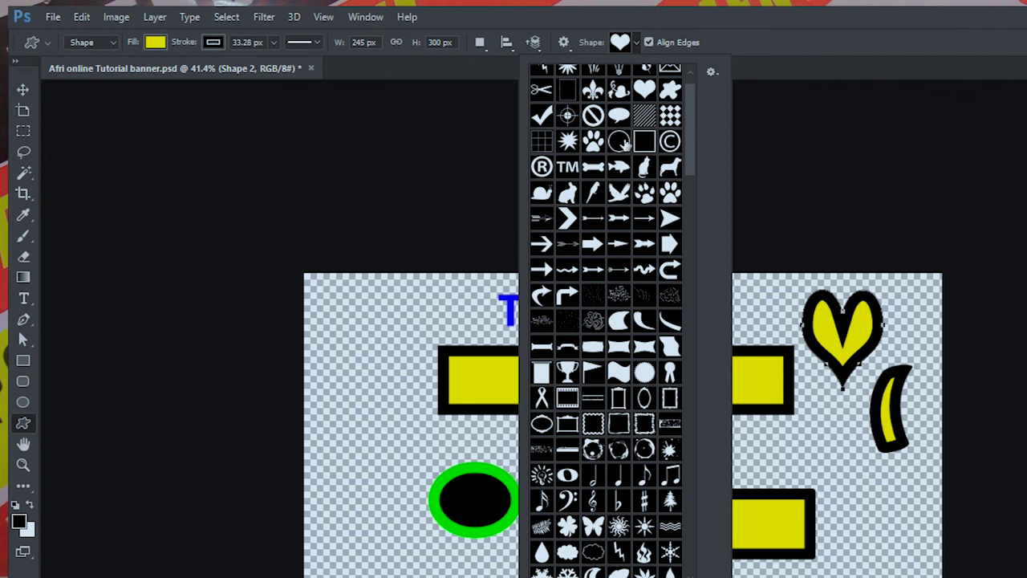
{"action": "left_click", "coordinate": [670, 141]}
{"action": "left_click", "coordinate": [394, 317]}
{"action": "left_click_drag", "start_coordinate": [345, 315], "coordinate": [409, 360]}
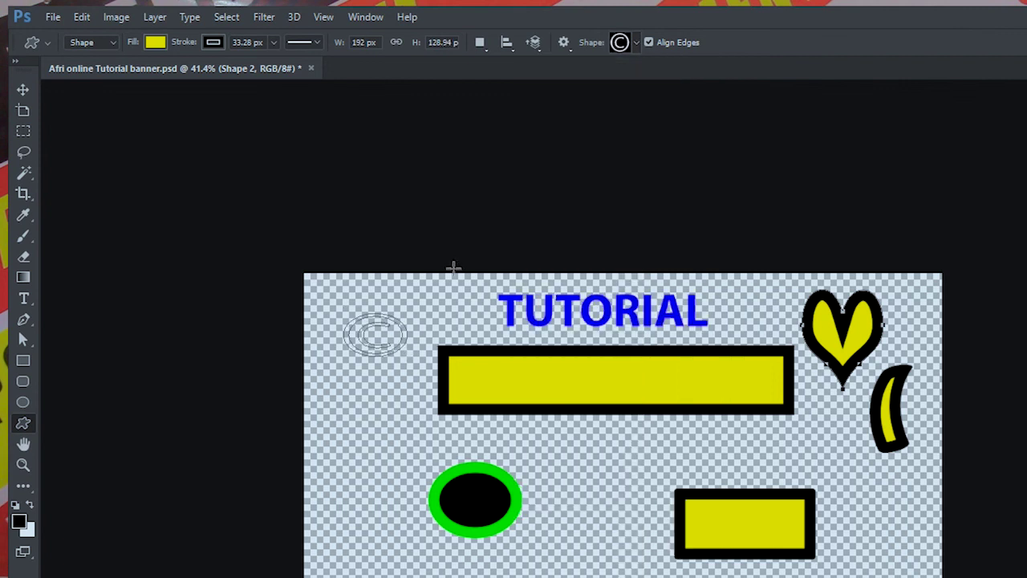
Draw a trophy custom shape about 139 by 255 px to the left of the green-outlined ellipse.
{"action": "left_click", "coordinate": [635, 44]}
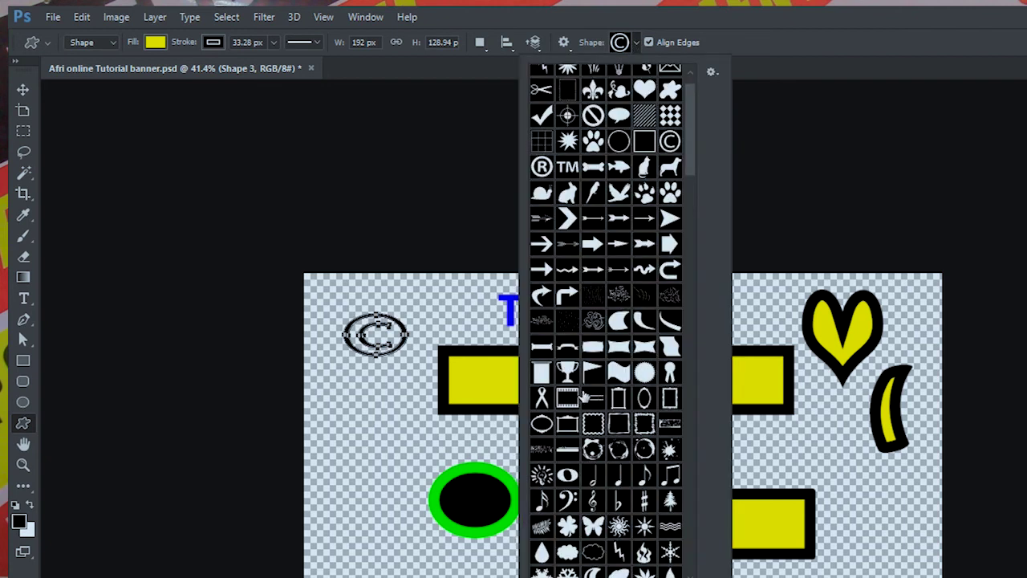
{"action": "left_click", "coordinate": [568, 373]}
{"action": "left_click_drag", "start_coordinate": [348, 435], "coordinate": [393, 520]}
Choose the ornamental circular frame with blobs along its ring as the custom shape.
{"action": "left_click", "coordinate": [637, 43]}
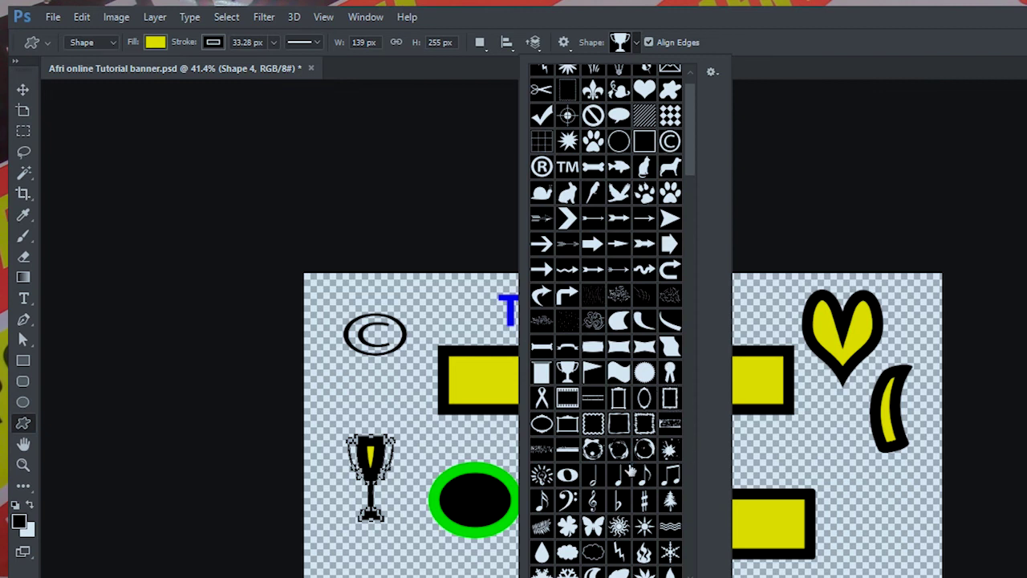
{"action": "scroll", "coordinate": [630, 473], "scroll_direction": "down", "scroll_amount": 1}
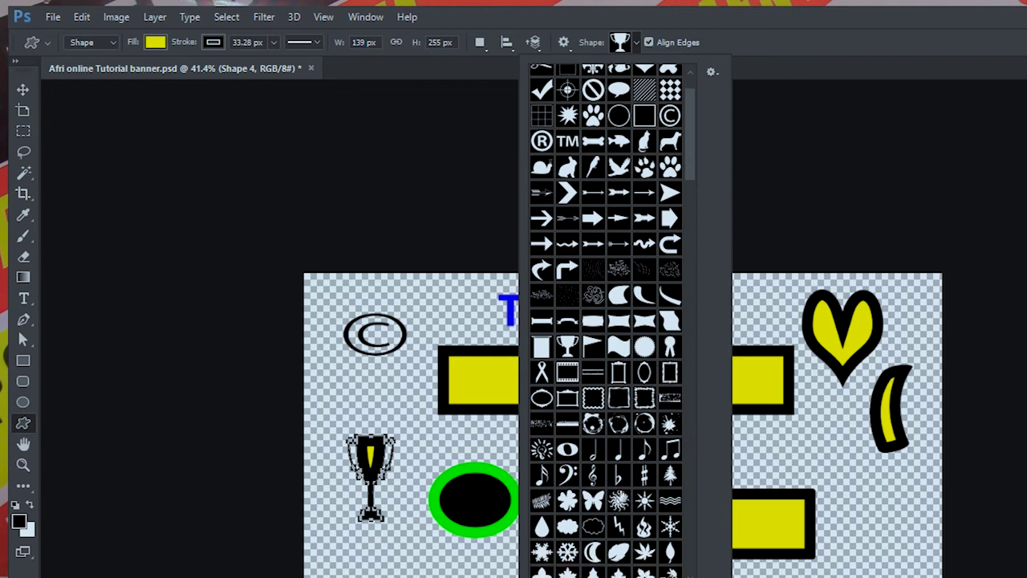
{"action": "left_click", "coordinate": [593, 423]}
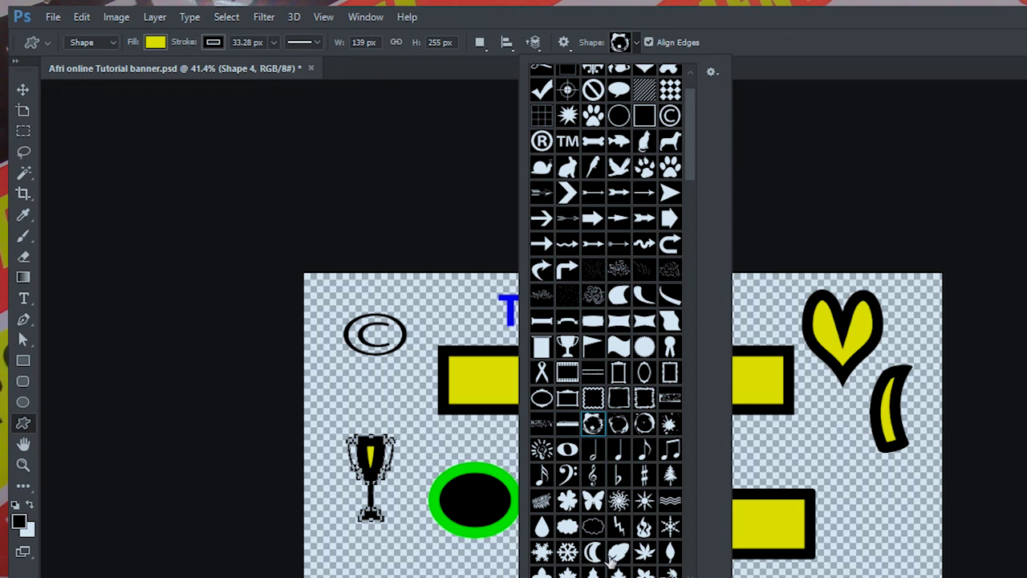